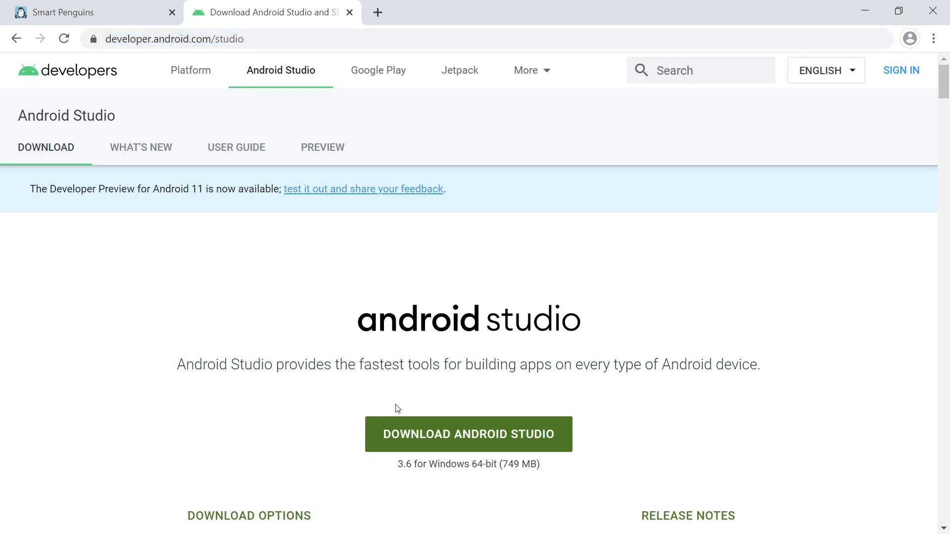
Download Android Studio 3.6 for Windows 64-bit and launch the downloaded installer.
click(461, 447)
click(116, 429)
click(203, 458)
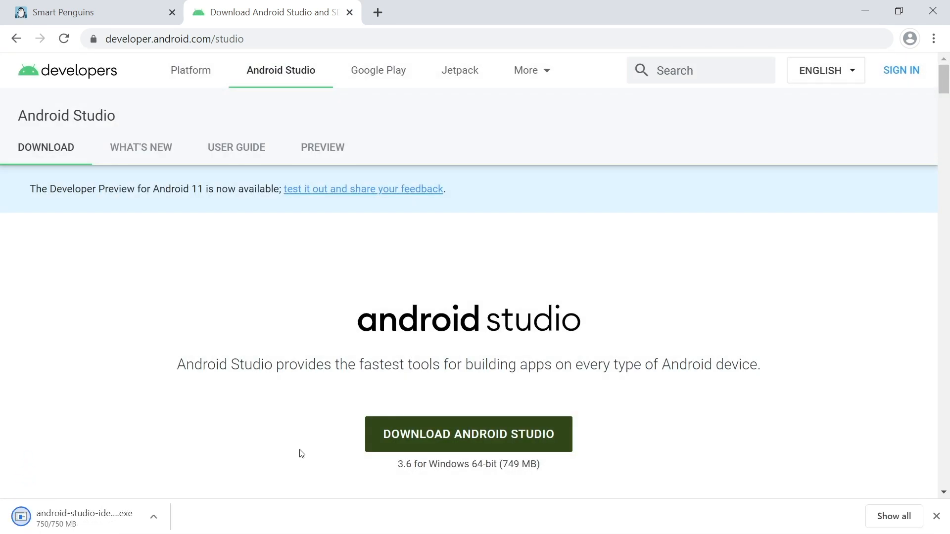
click(89, 520)
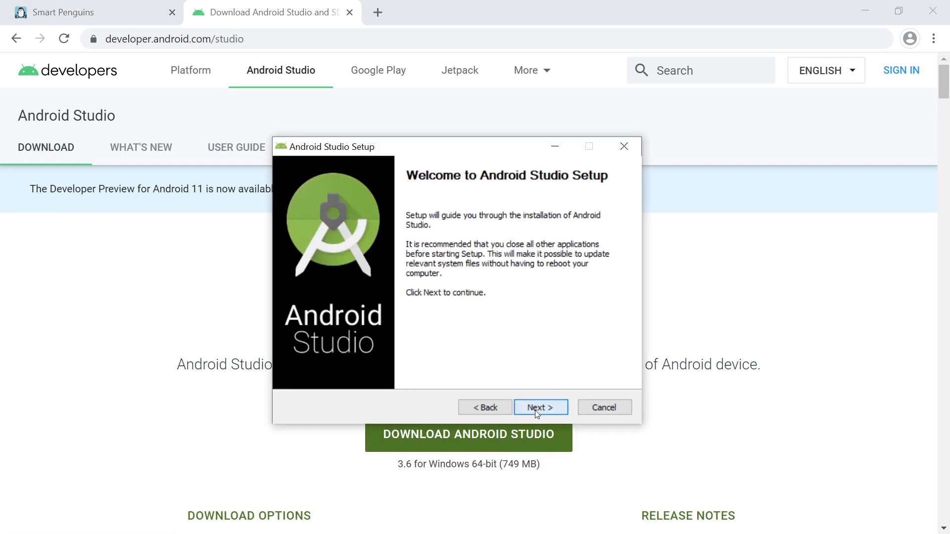
Install Android Studio with the default options and Start Menu folder, and have it start when setup finishes.
click(535, 408)
click(535, 407)
click(534, 407)
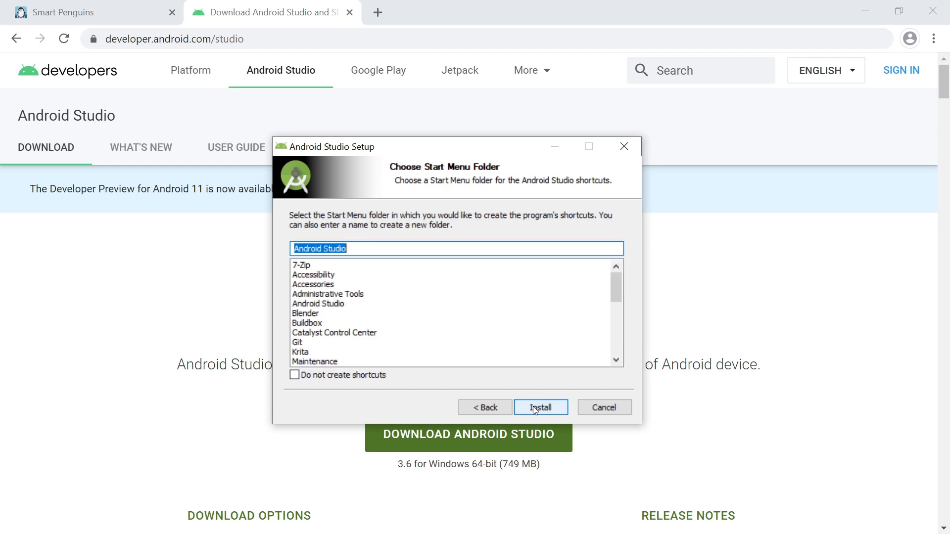
click(533, 405)
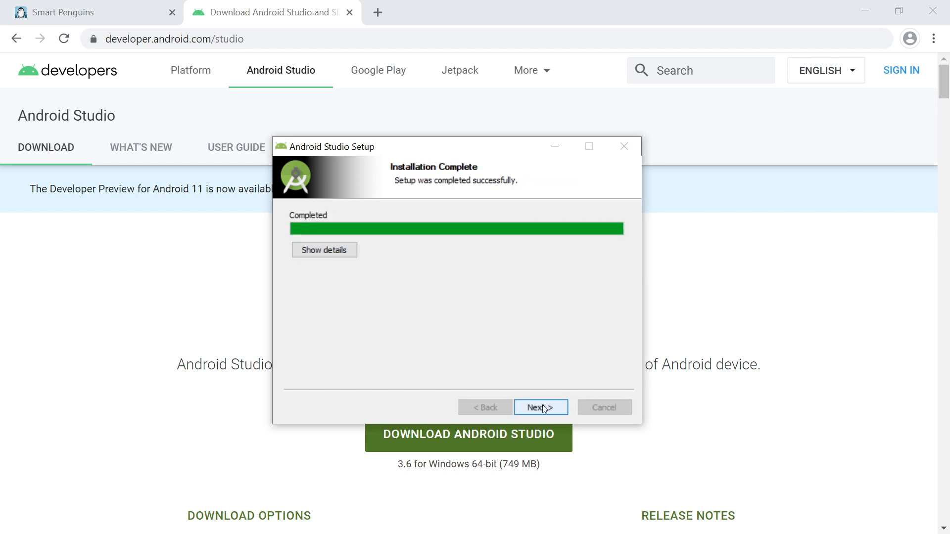
click(542, 408)
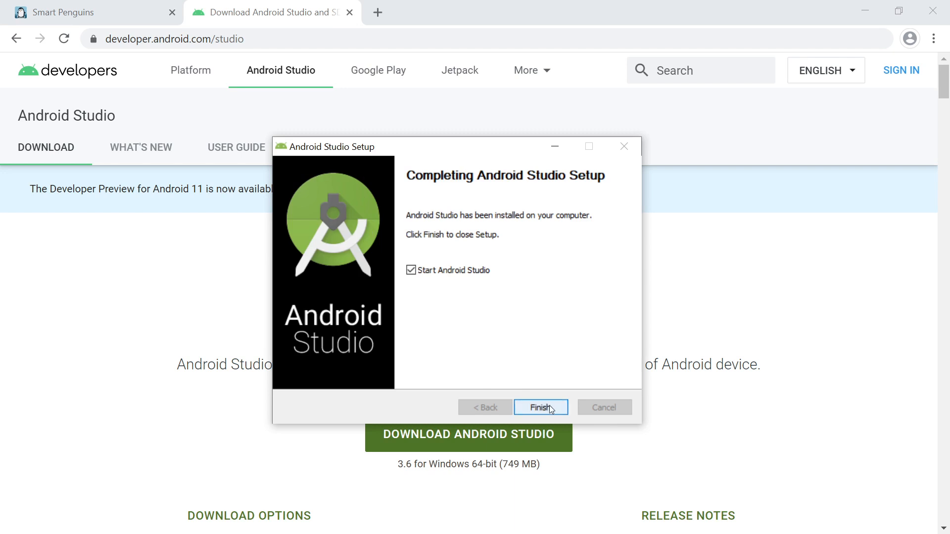
click(551, 409)
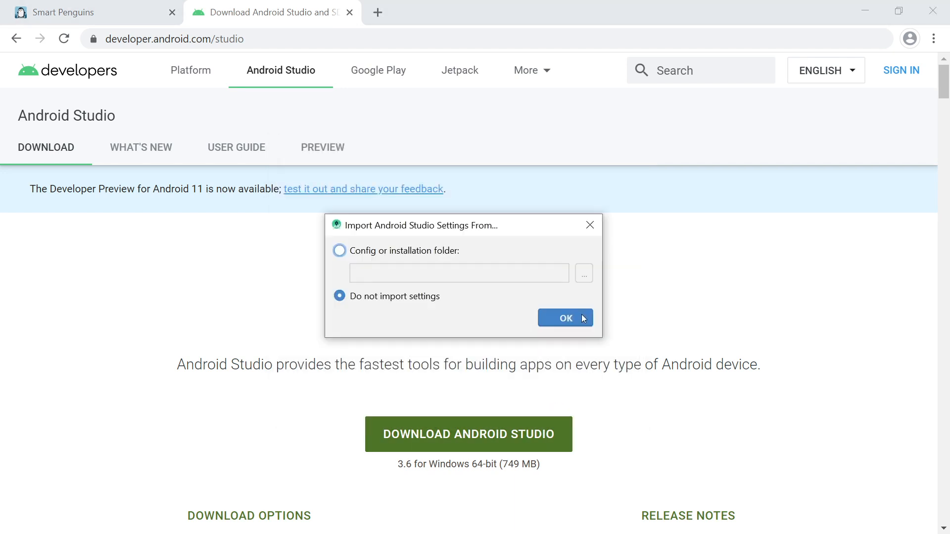
Complete the first-run setup without importing settings, using the Standard install type and Darcula theme, and download the SDK components.
click(572, 319)
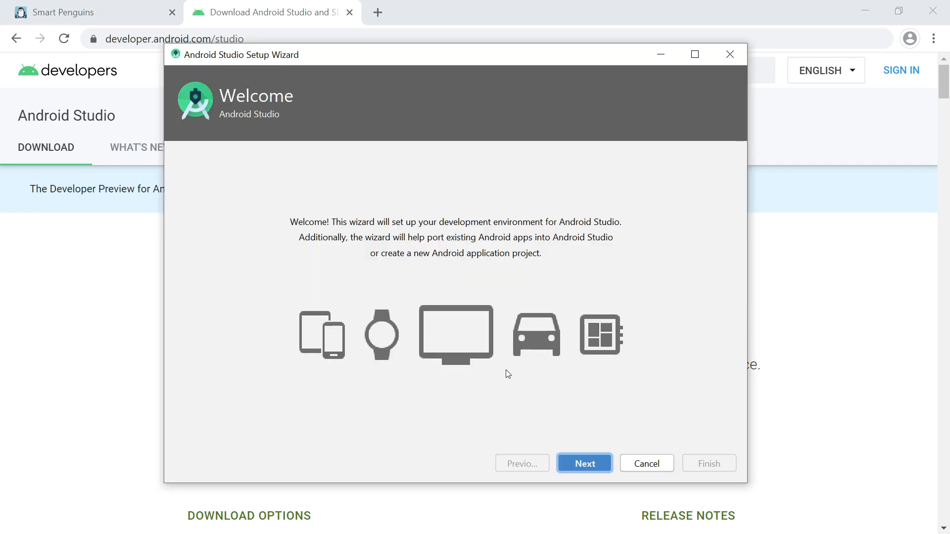
click(591, 464)
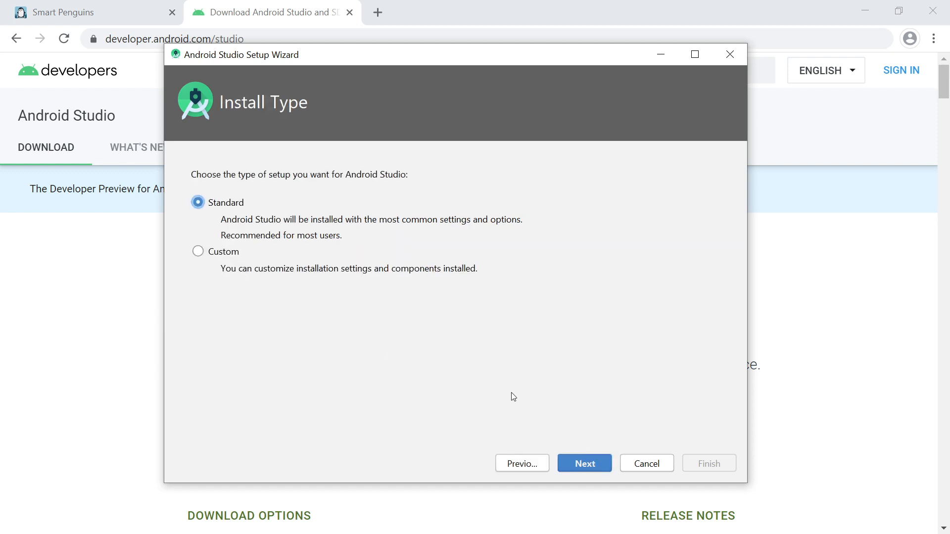
click(597, 463)
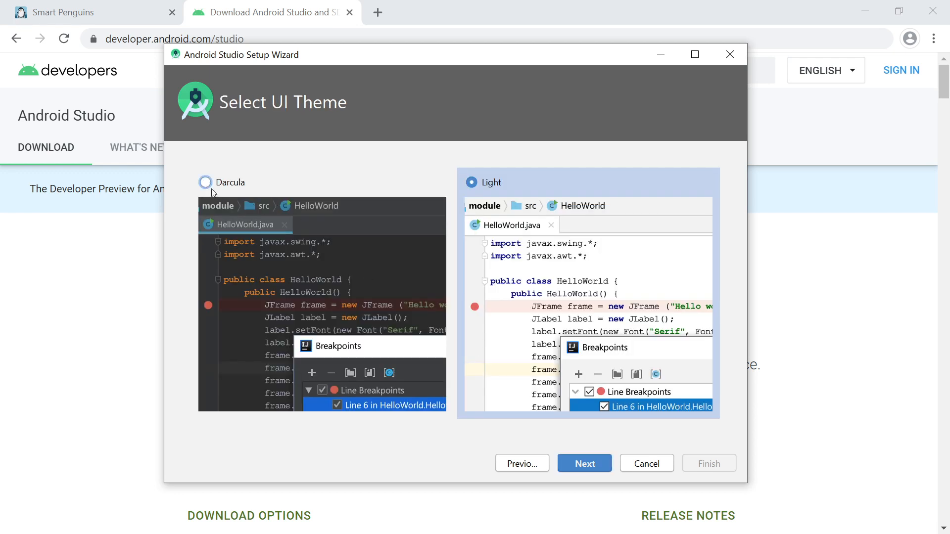
click(212, 190)
click(584, 463)
scroll(289, 282, down, 1)
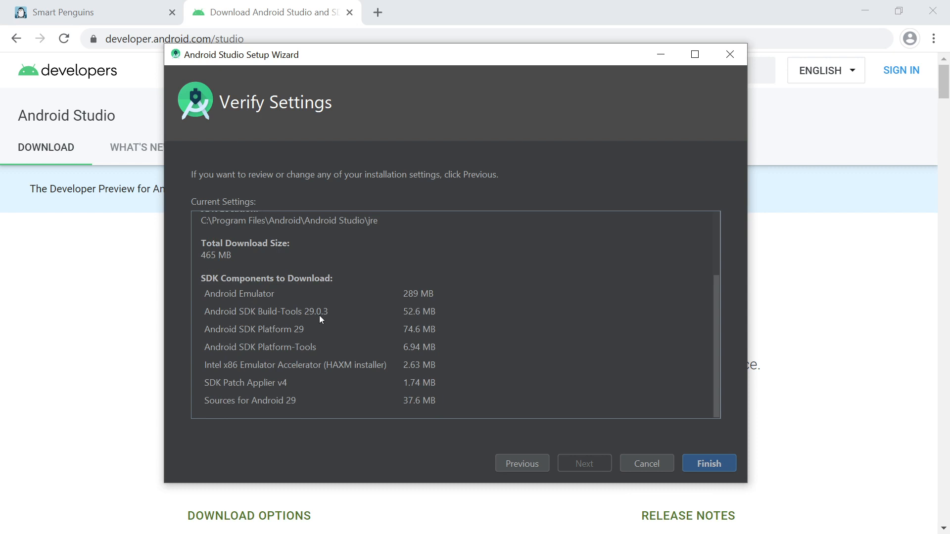
click(704, 464)
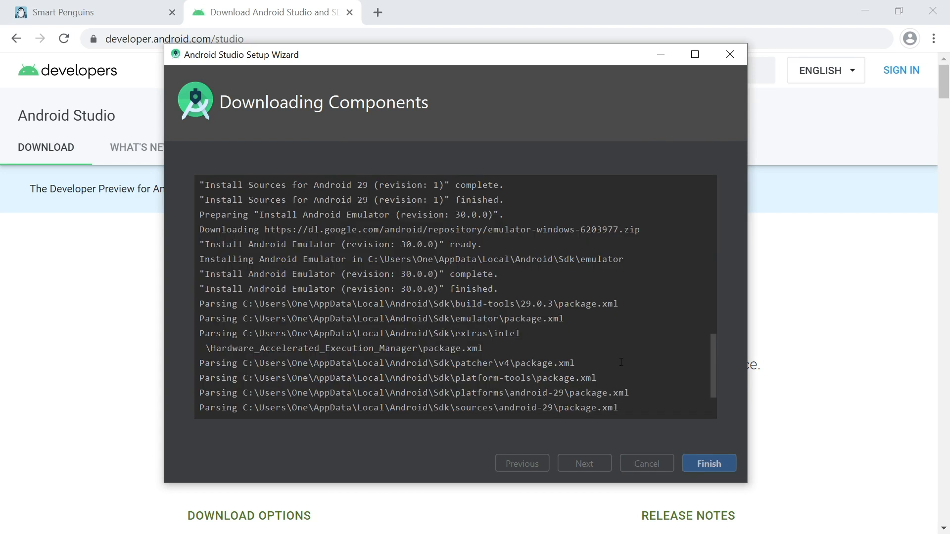
click(711, 464)
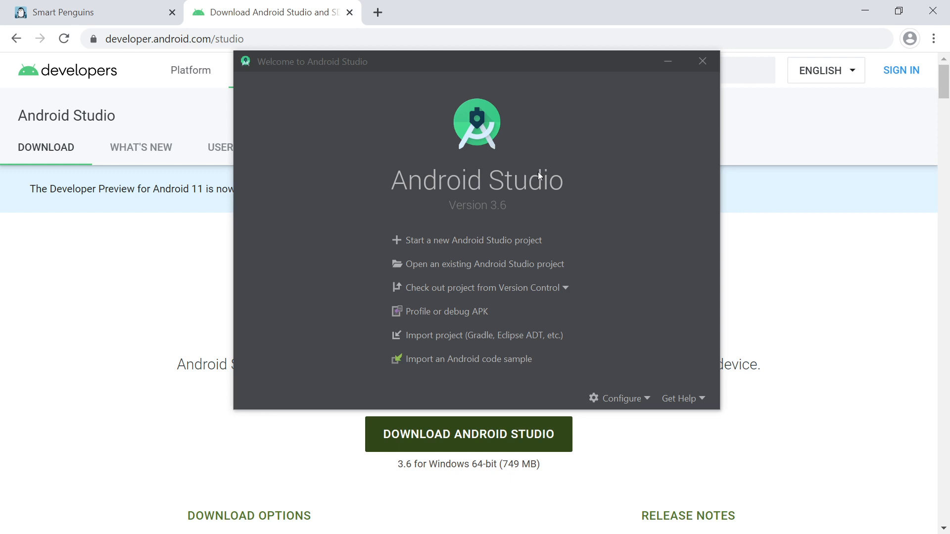
Install the Android 9.0 (Pie) SDK platform through the SDK Manager, accepting the license agreement.
click(637, 401)
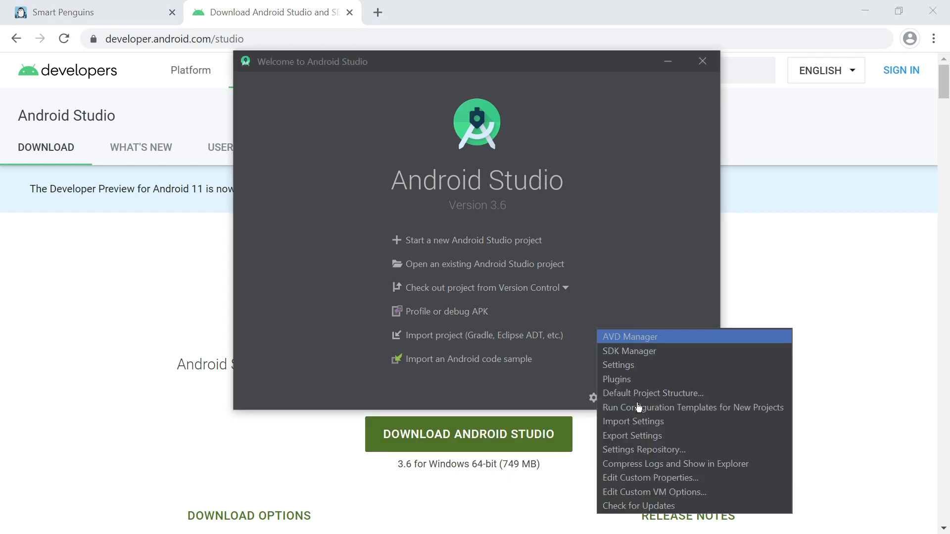
click(632, 358)
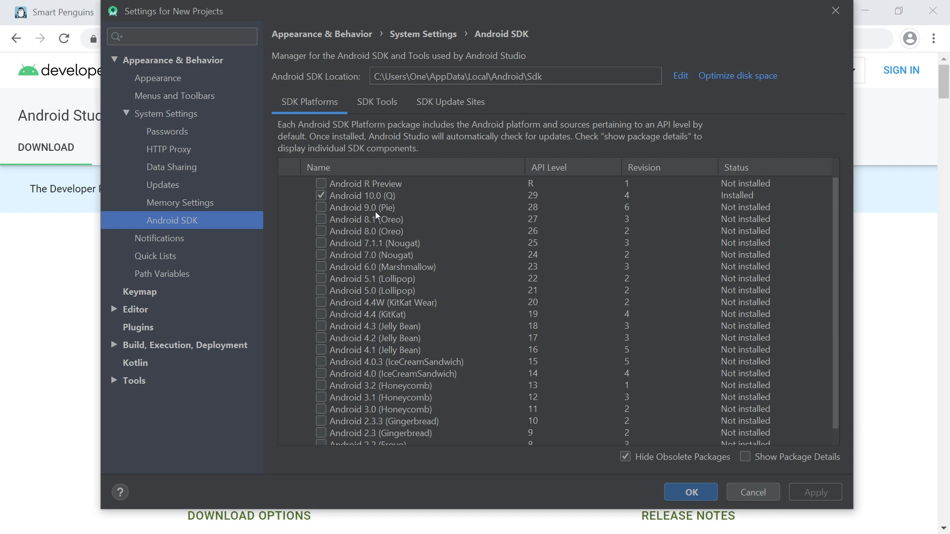
click(321, 208)
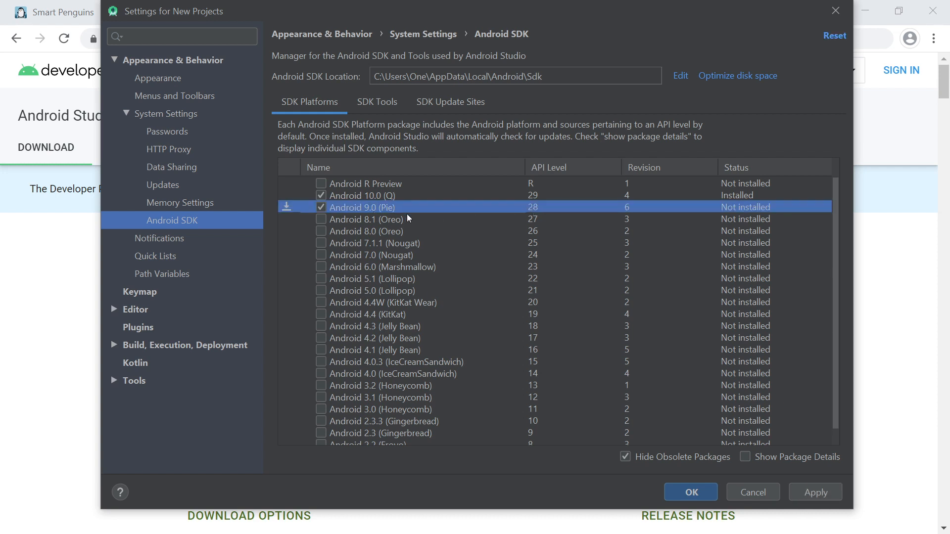
click(800, 495)
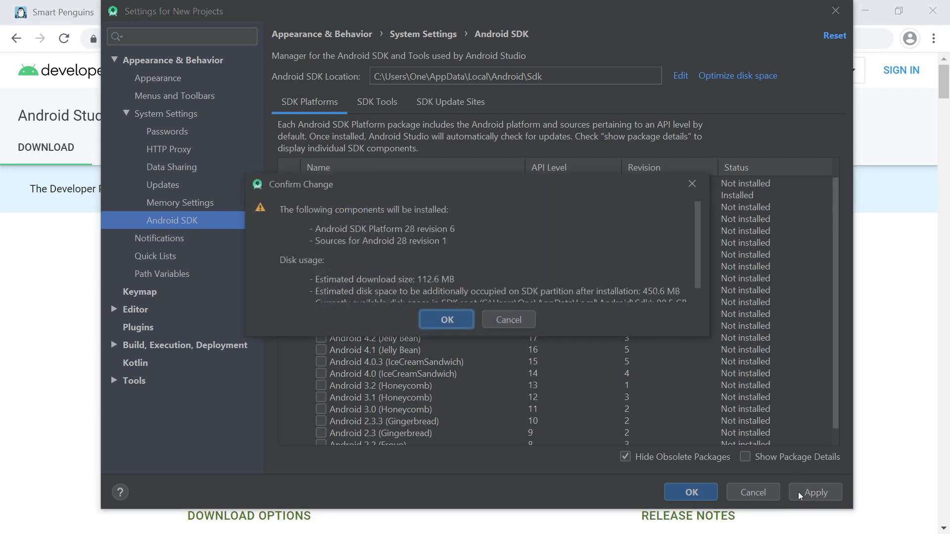
click(457, 324)
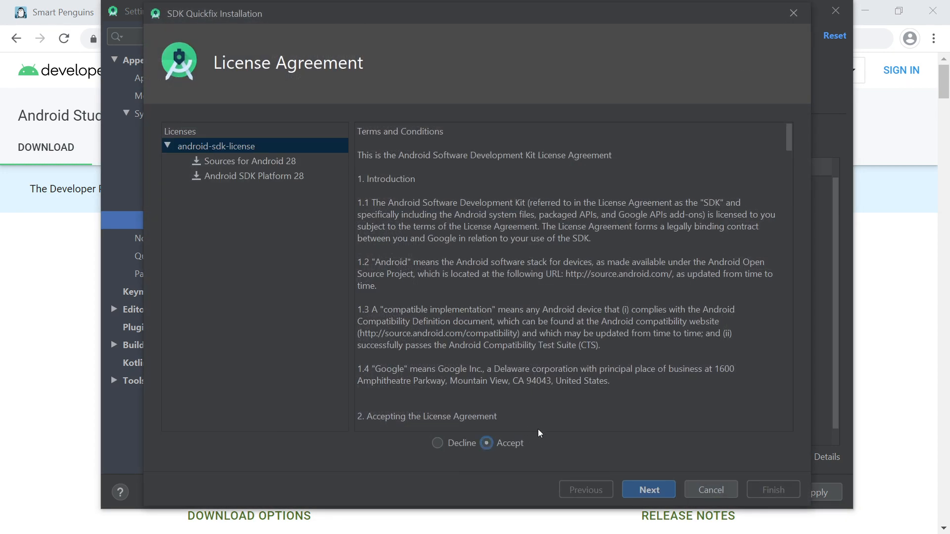
click(662, 490)
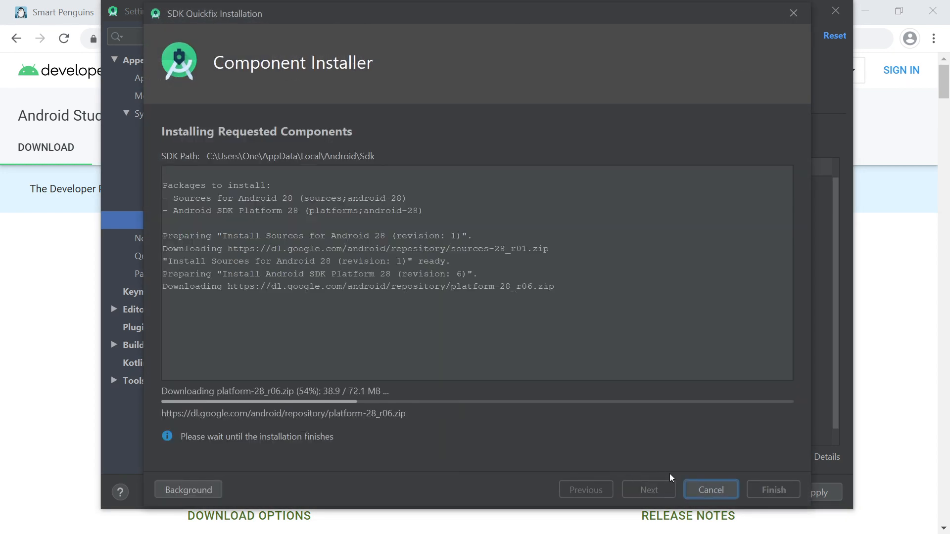
click(752, 493)
click(692, 493)
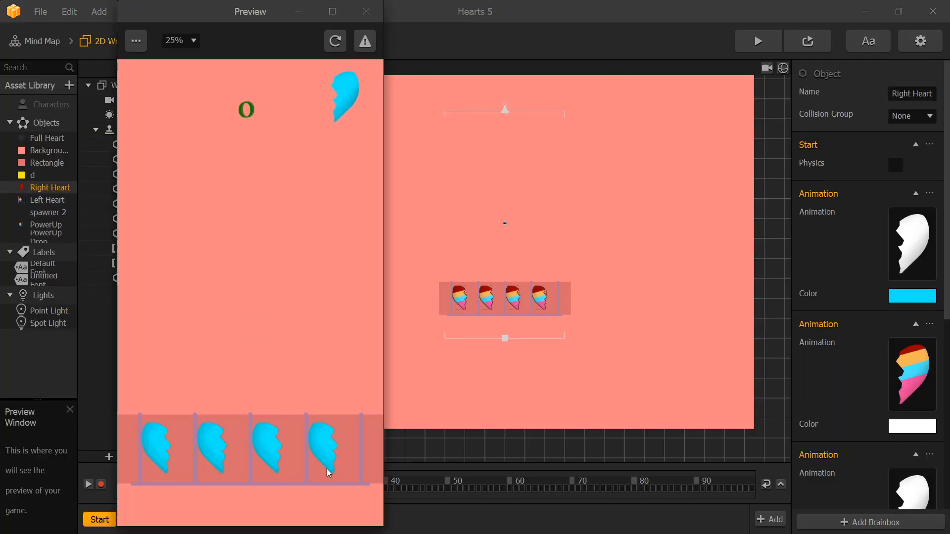
Switch to Buildbox and try the Hearts 5 game in the preview by changing the fourth half heart's color.
click(328, 469)
click(328, 468)
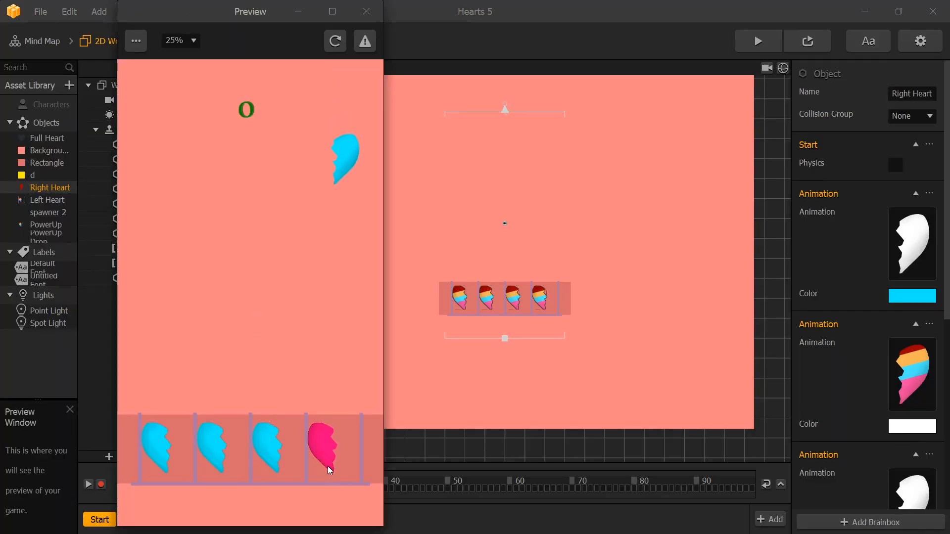
click(328, 460)
click(329, 446)
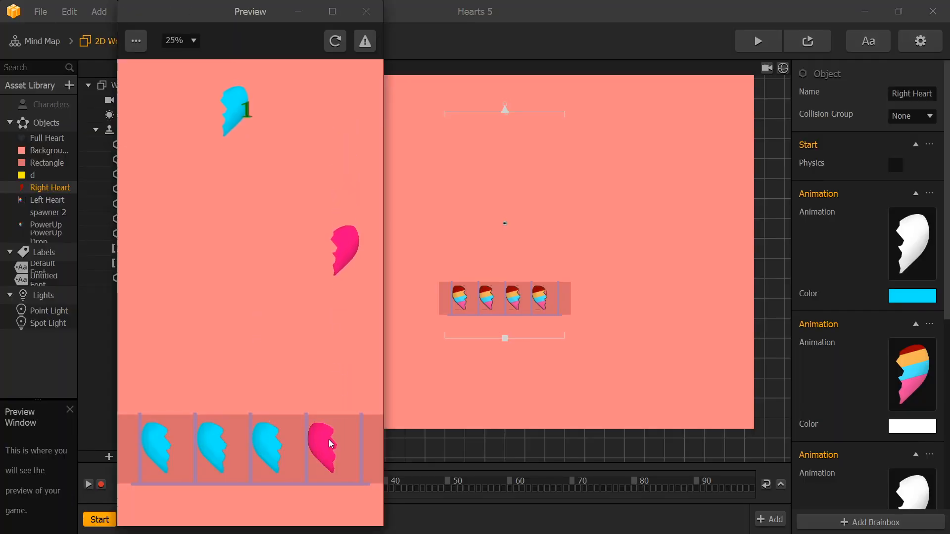
Export the game as an Android project named Hearts7 in the Documents\Buildbox folder.
click(40, 12)
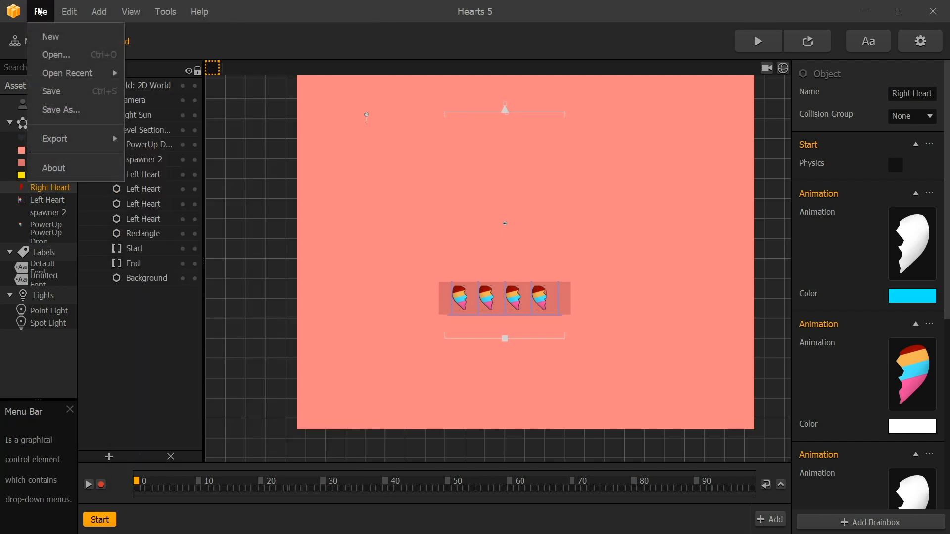
mouse_move(113, 139)
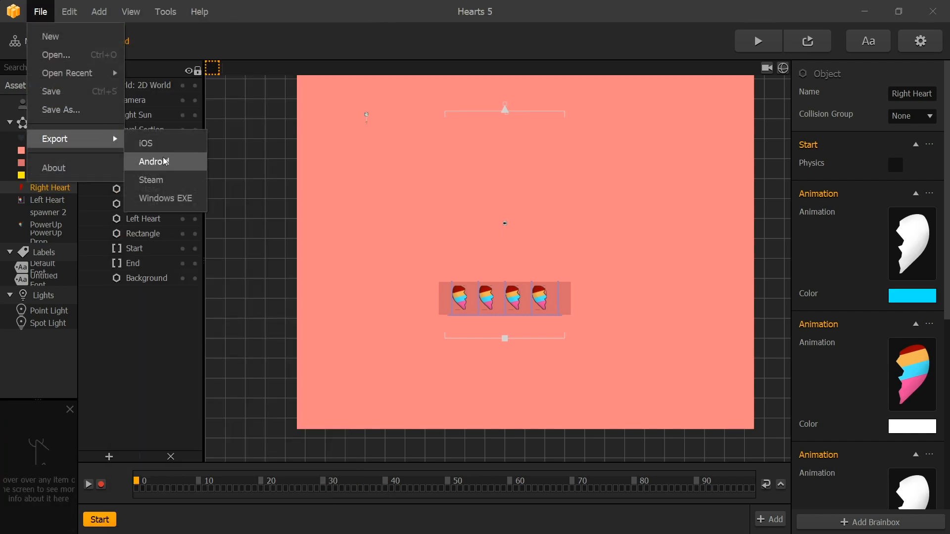
click(164, 160)
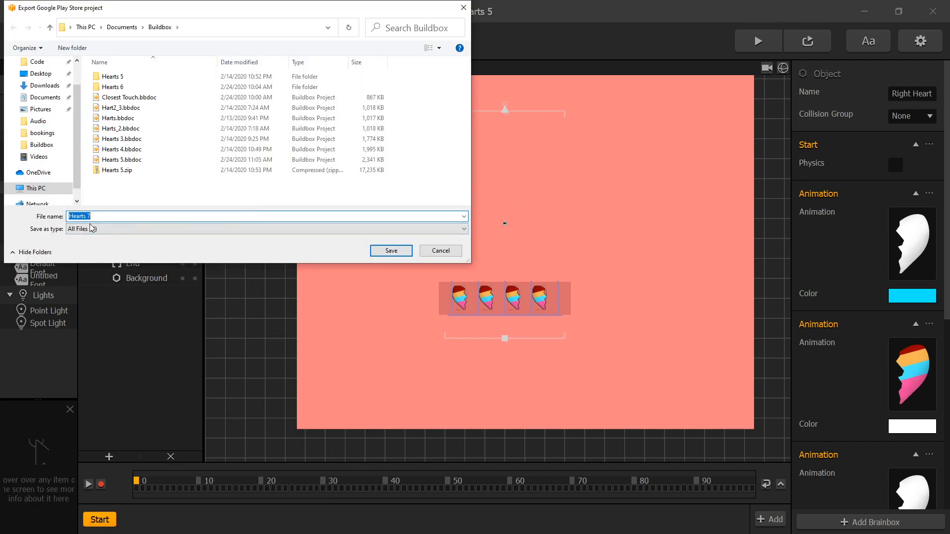
click(87, 217)
key(BackSpace)
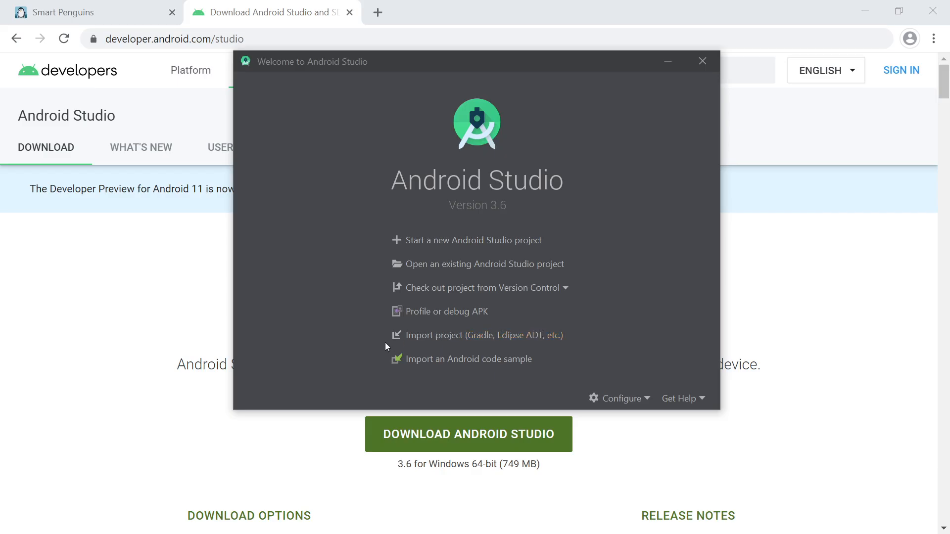
Switch to Android Studio, import the android project from Documents\Buildbox\Hearts7, and sync it with its Gradle files.
click(465, 343)
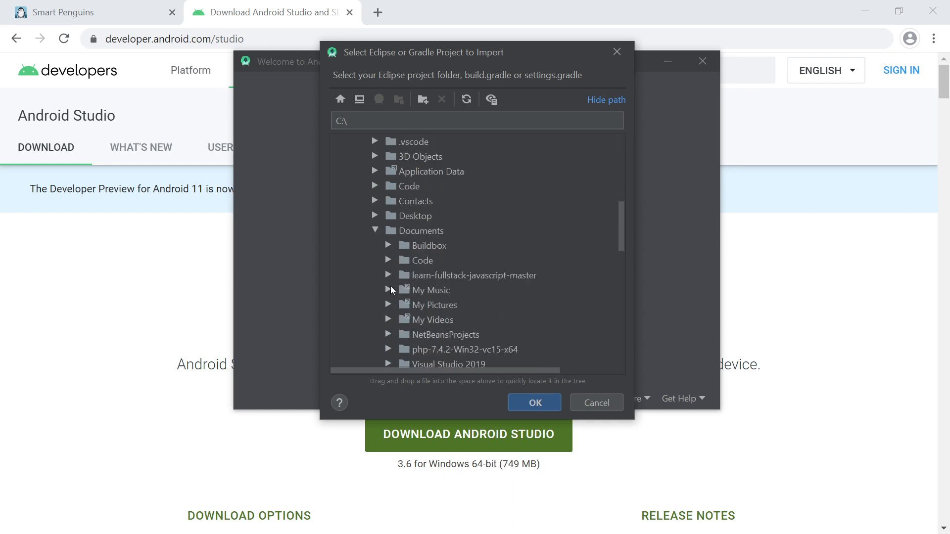
click(388, 244)
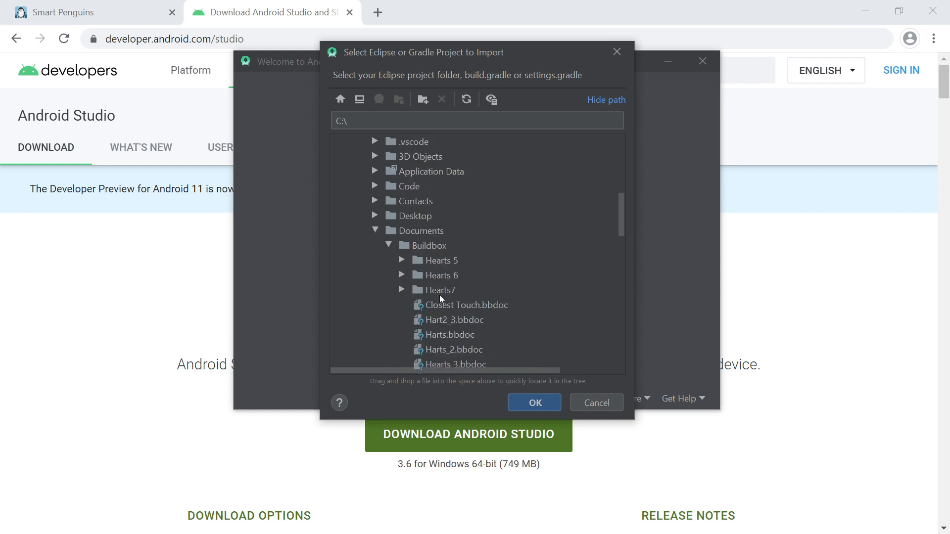
click(402, 291)
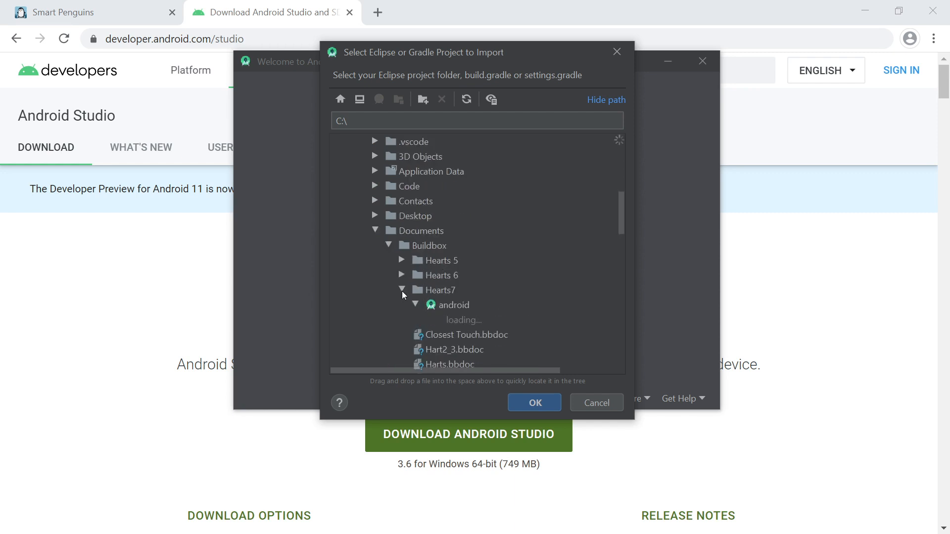
click(456, 304)
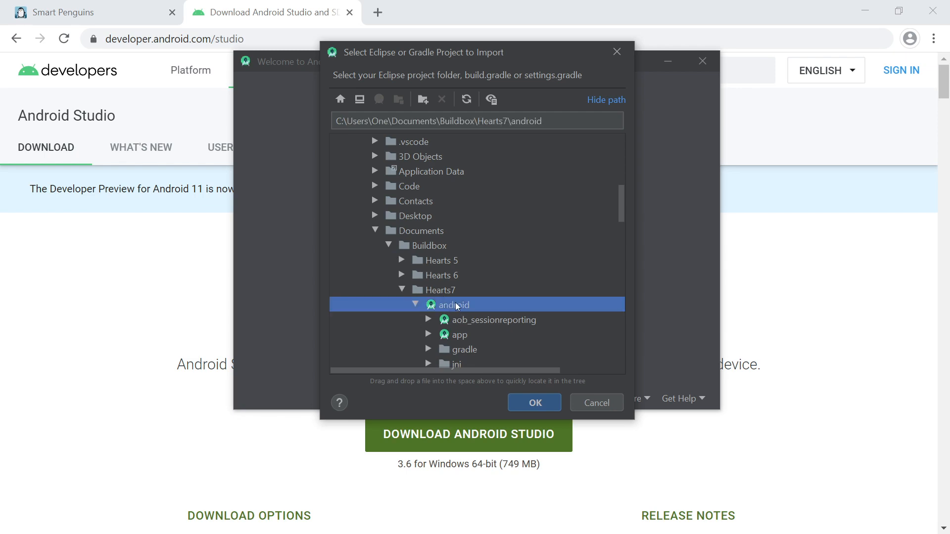
click(534, 403)
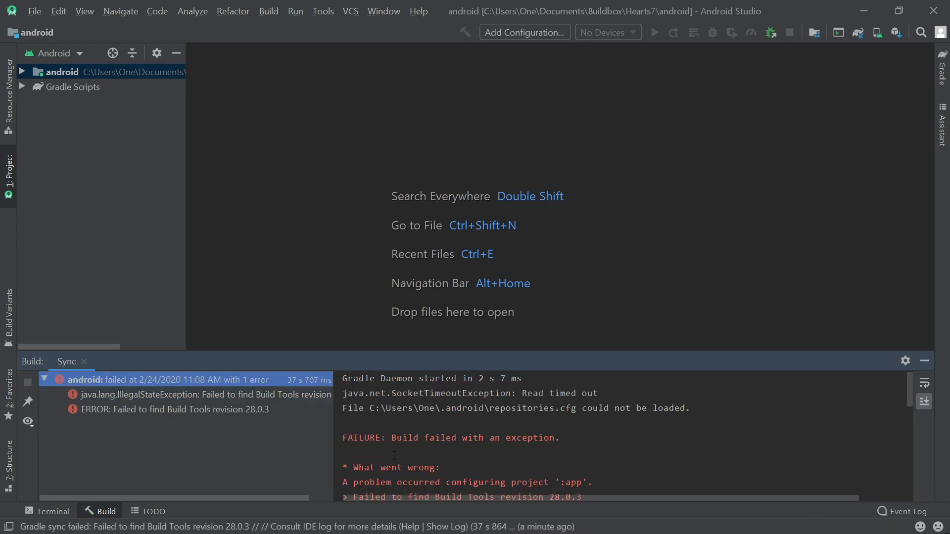
click(35, 11)
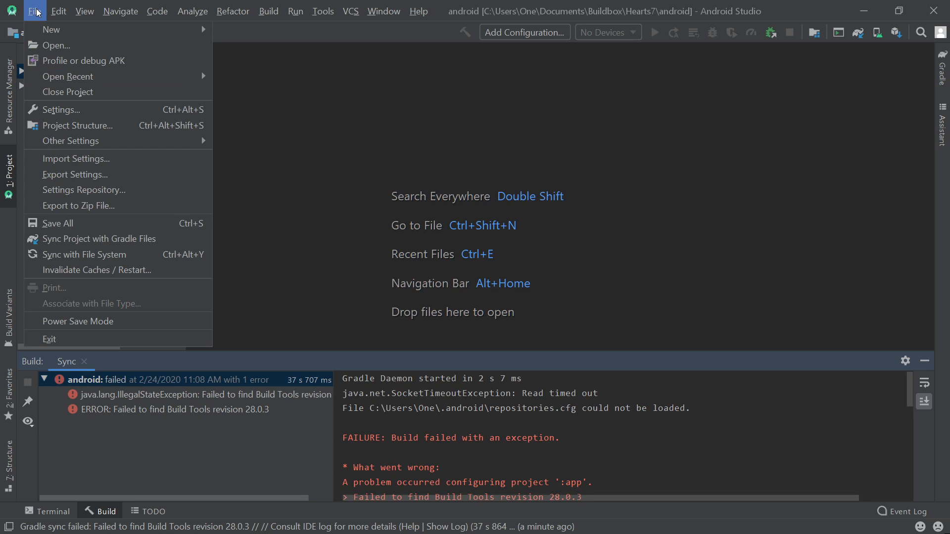
click(94, 242)
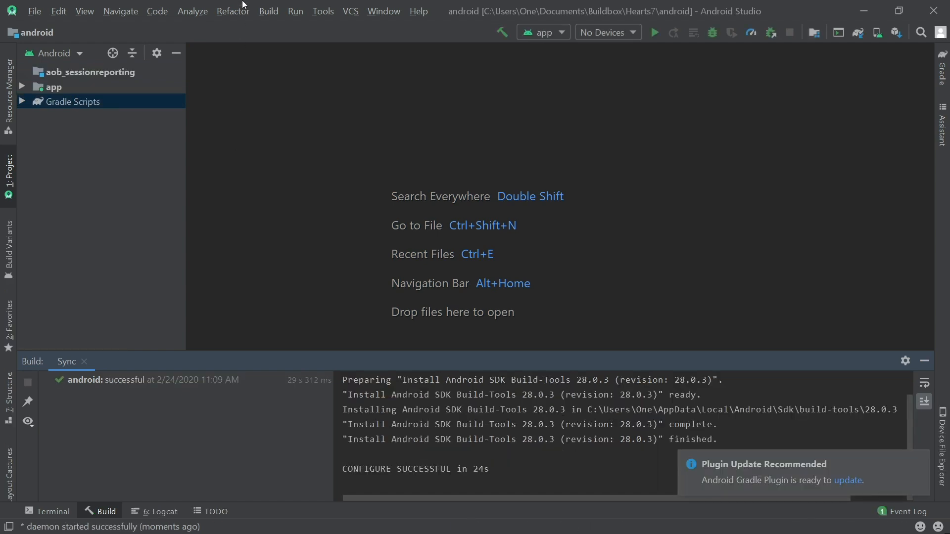
Build the APK for the app module and locate the generated file.
click(269, 11)
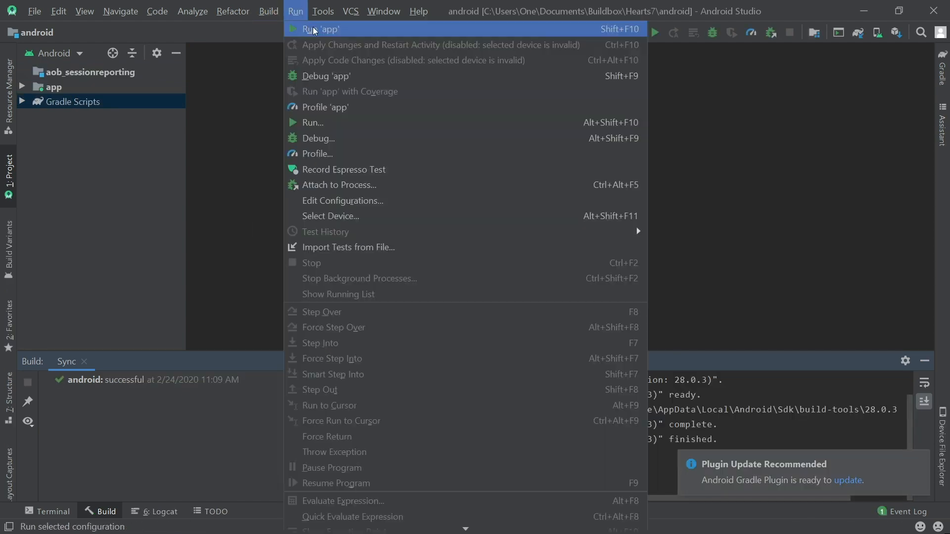
mouse_move(354, 141)
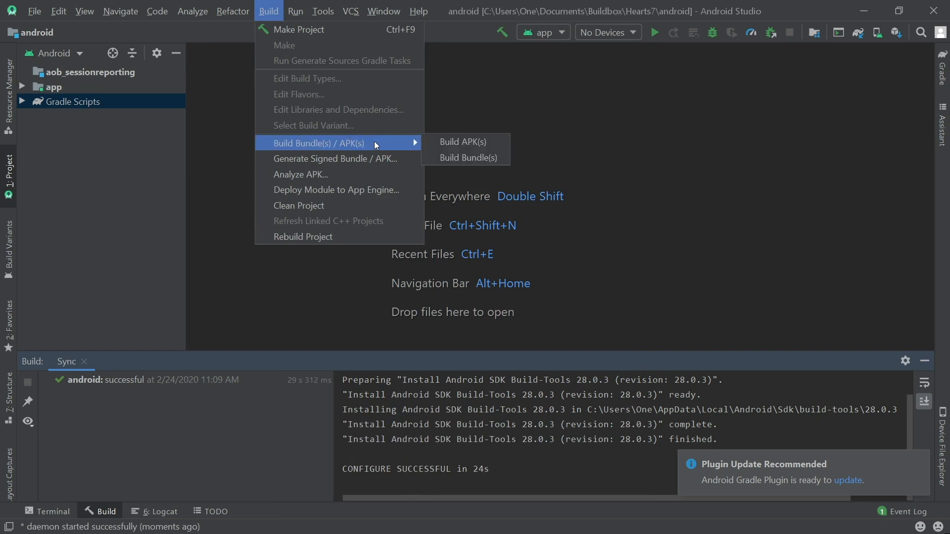
click(474, 143)
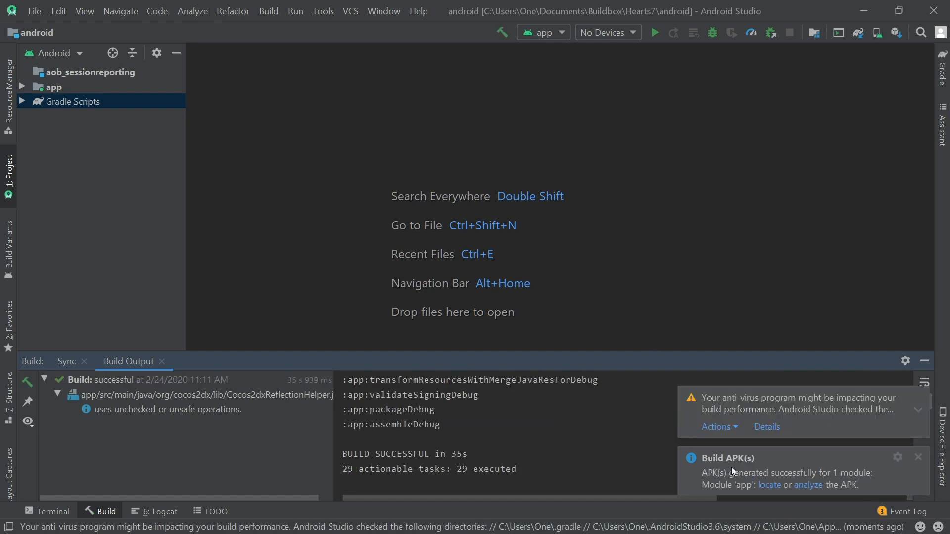
click(769, 491)
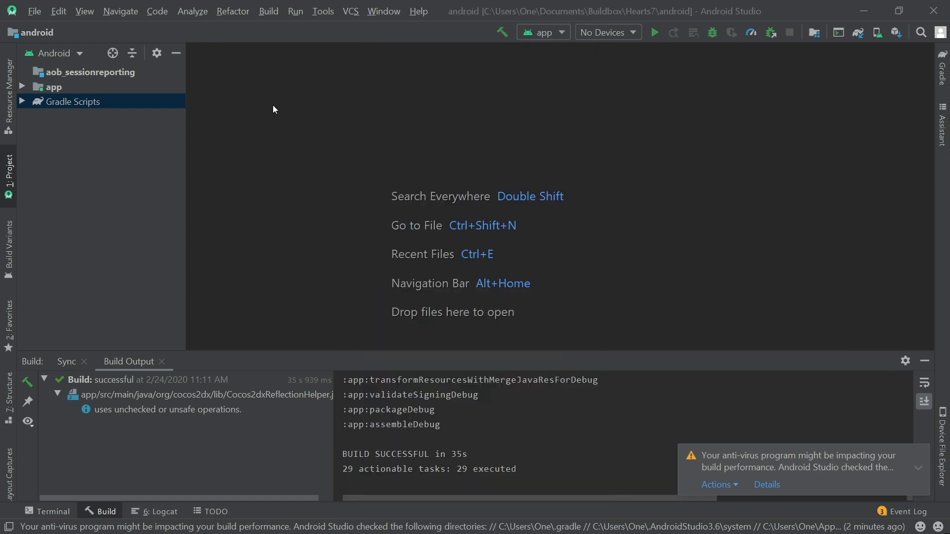
Start generating a signed bundle or APK for the project.
click(268, 12)
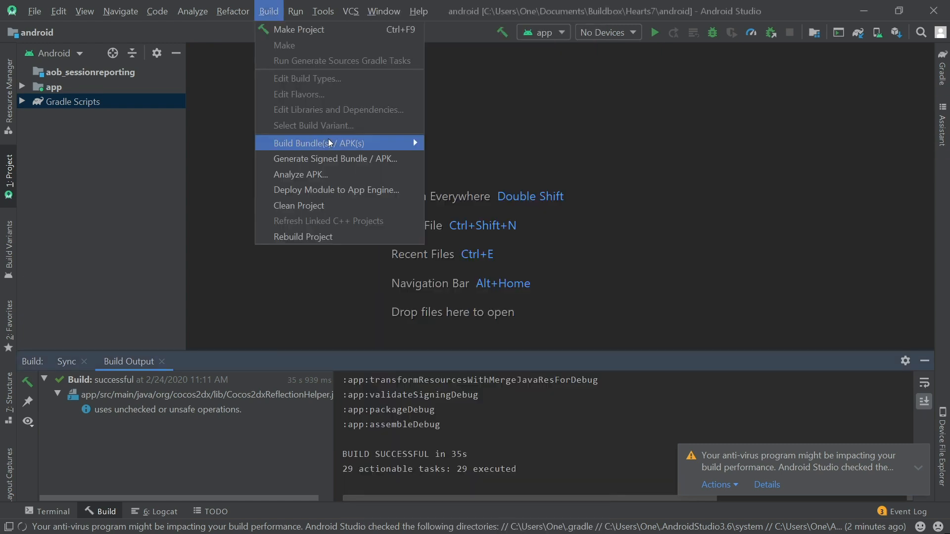
click(377, 166)
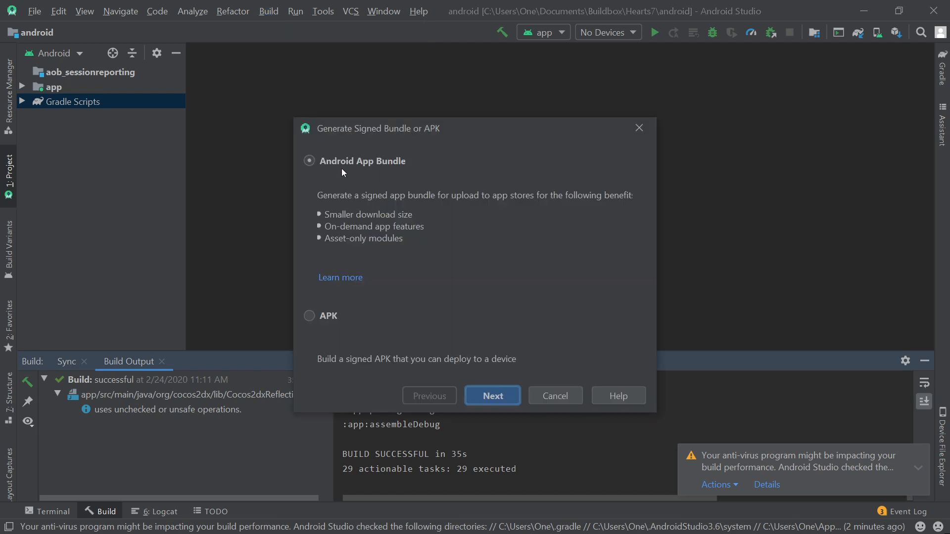